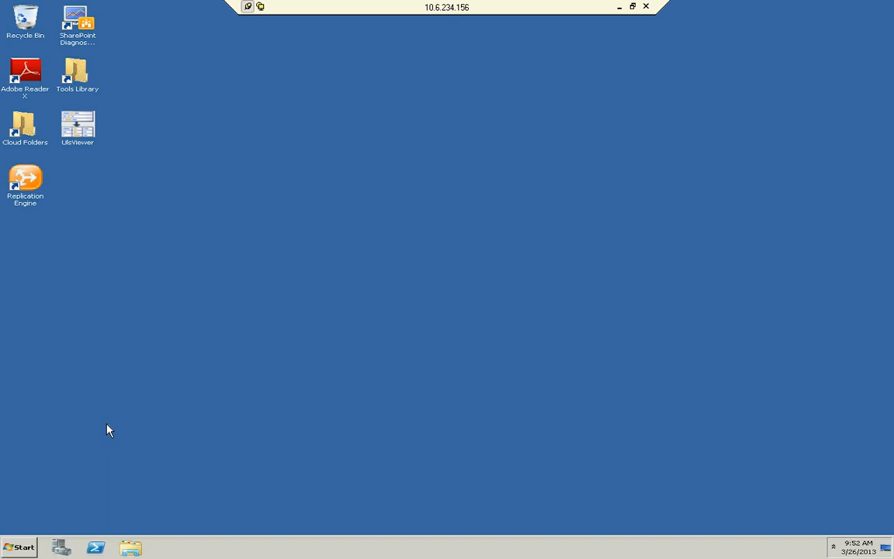
Open SharePoint 2010 Central Administration from the programs list.
{"action": "left_click", "coordinate": [20, 550]}
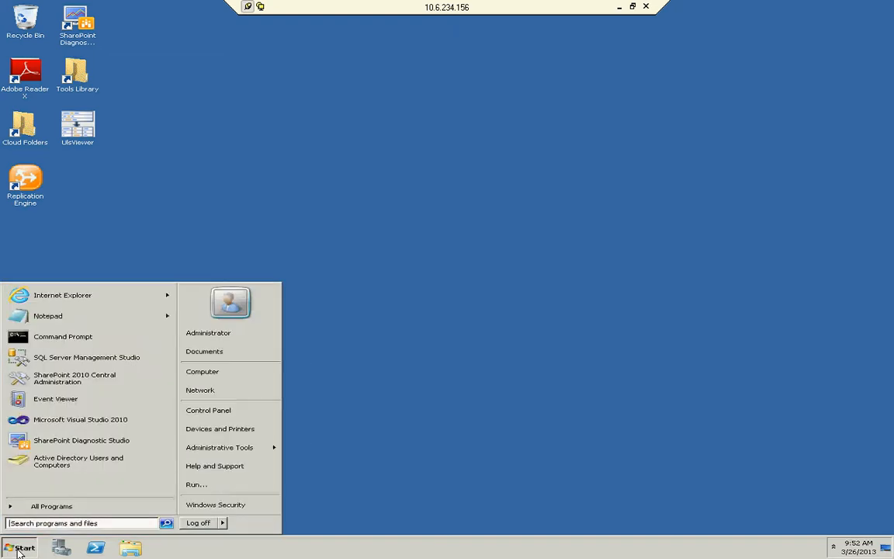
{"action": "left_click", "coordinate": [48, 506]}
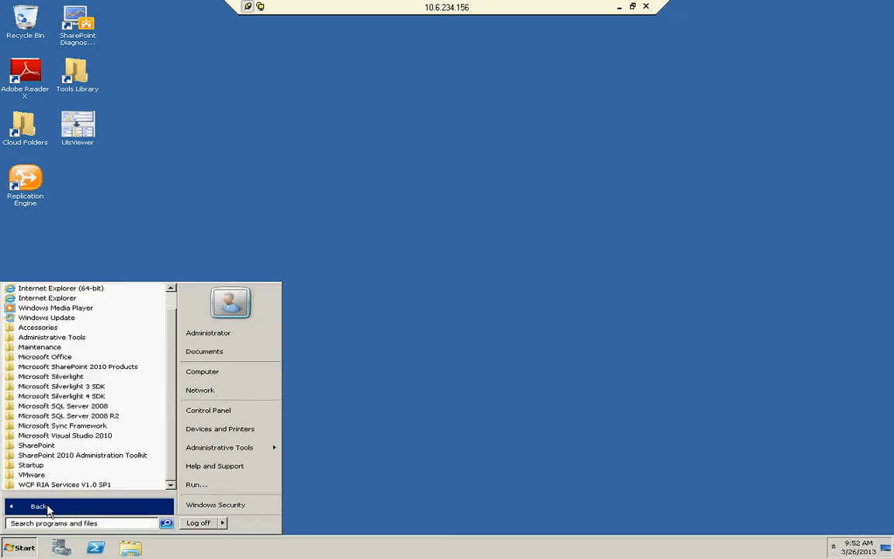
{"action": "left_click", "coordinate": [69, 368]}
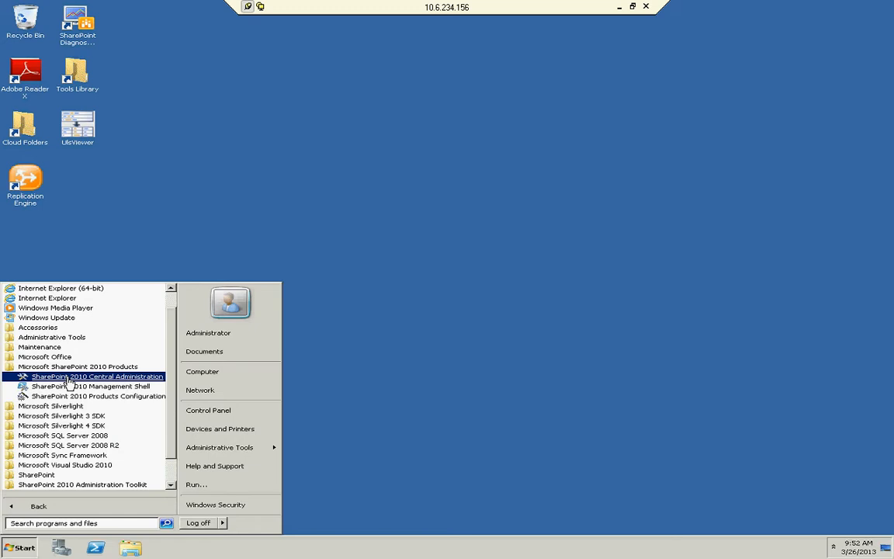
{"action": "left_click", "coordinate": [69, 378]}
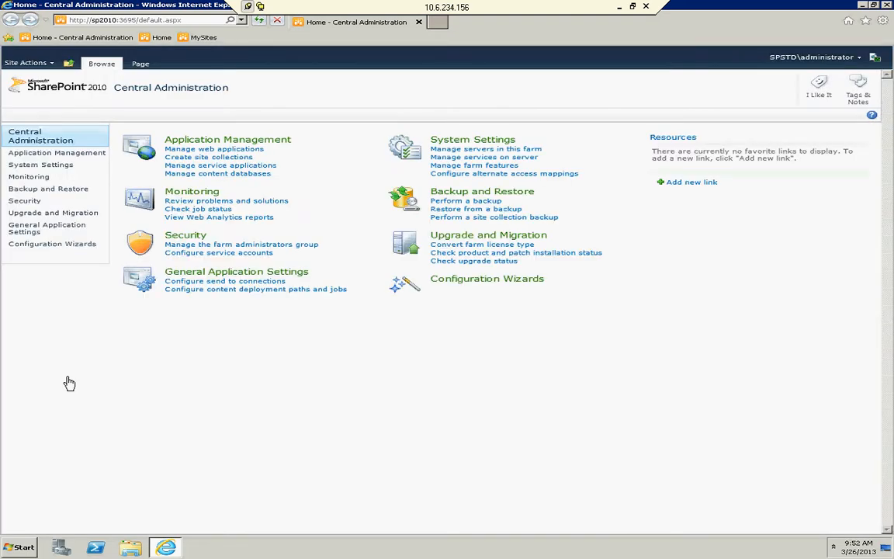
Start creating a new web application and name its new IIS web site TMS.
{"action": "left_click", "coordinate": [200, 151]}
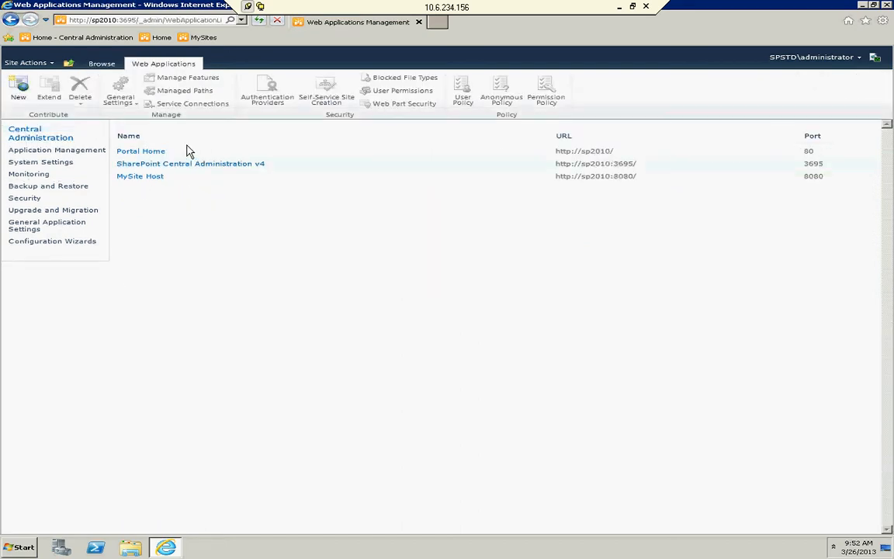
{"action": "left_click", "coordinate": [21, 94]}
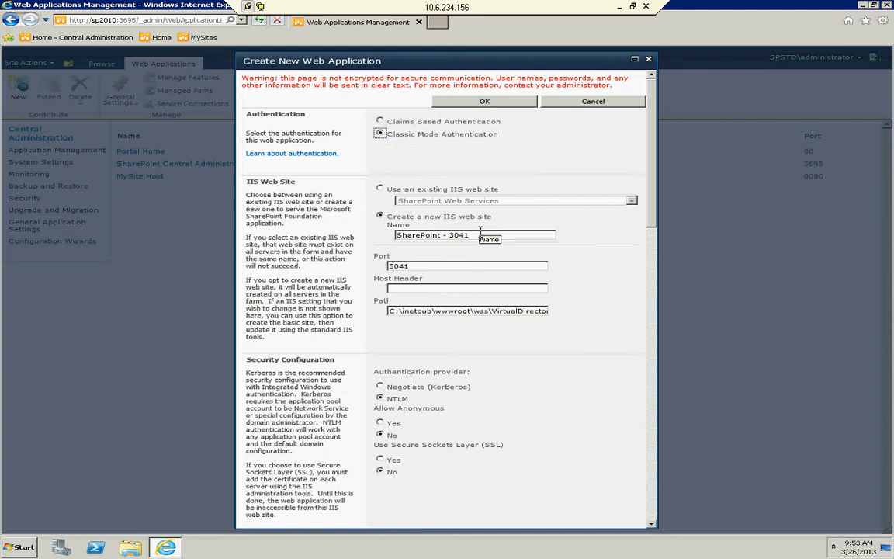
{"action": "left_click_drag", "start_coordinate": [481, 233], "coordinate": [361, 246]}
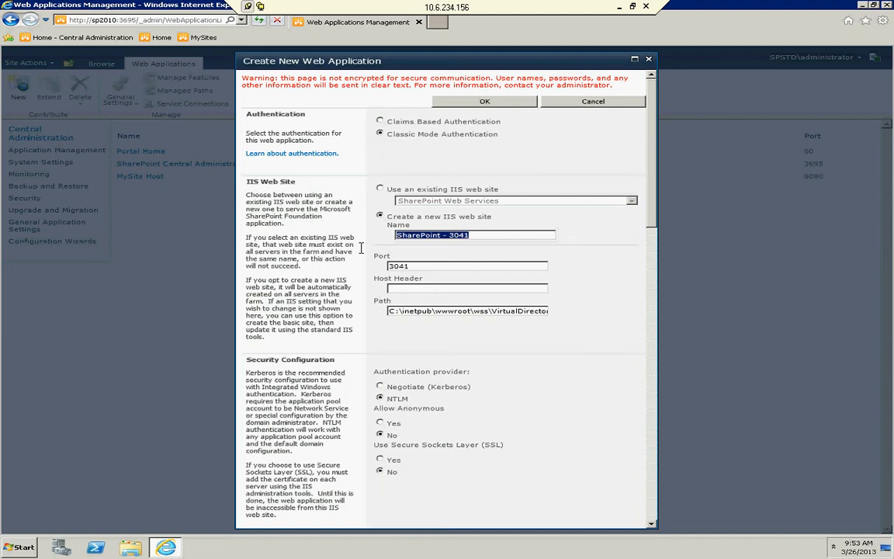
{"action": "type", "text": "TMS"}
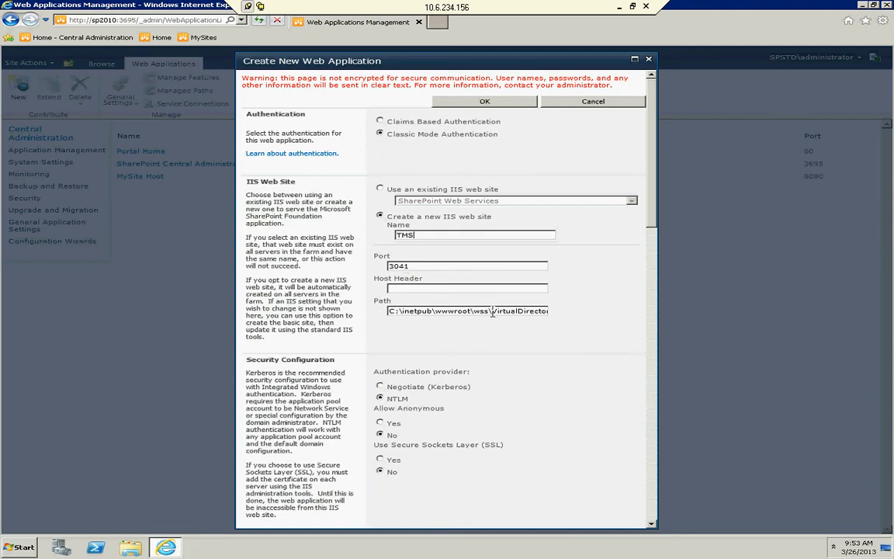
Set the IIS site path to C:\inetpub\wwwroot\wss\TMS and the new application pool name to TMS.
{"action": "left_click_drag", "start_coordinate": [492, 312], "coordinate": [584, 321]}
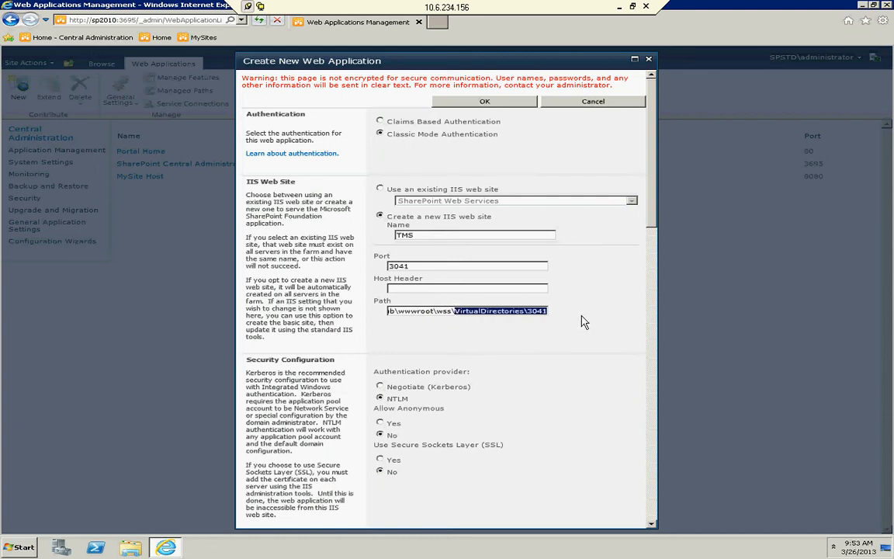
{"action": "type", "text": "TMS"}
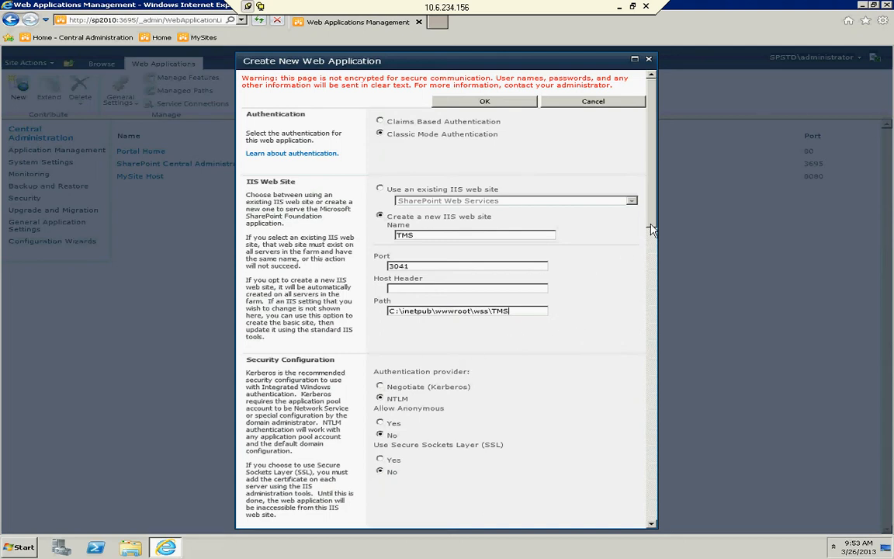
{"action": "left_click_drag", "start_coordinate": [654, 226], "coordinate": [656, 367]}
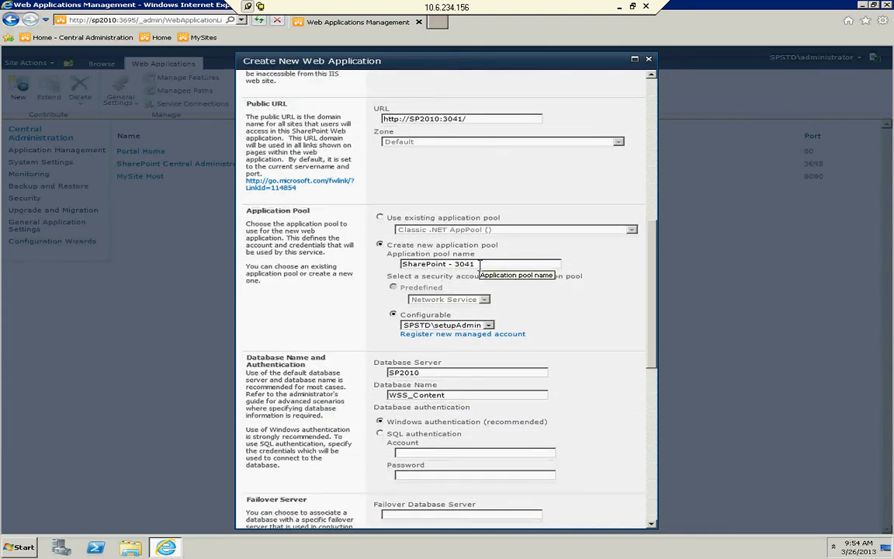
{"action": "left_click_drag", "start_coordinate": [476, 266], "coordinate": [411, 276]}
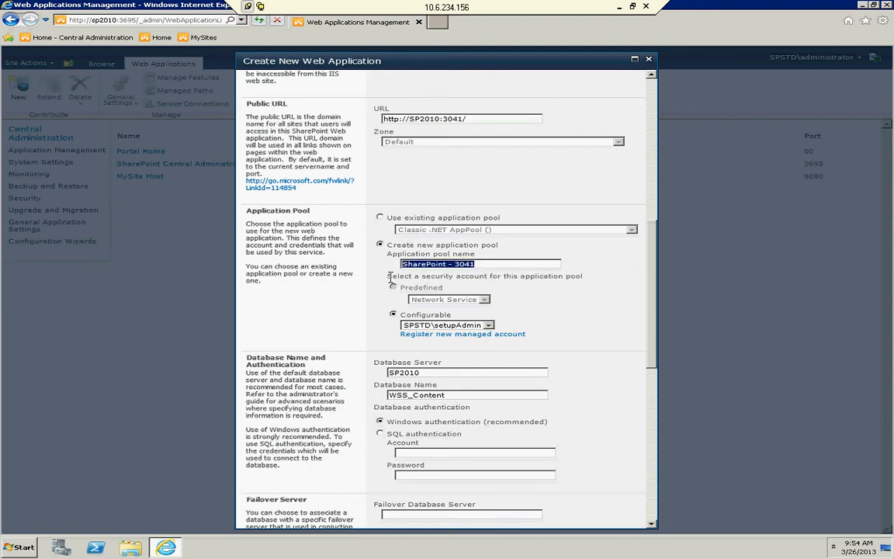
{"action": "type", "text": "TMS"}
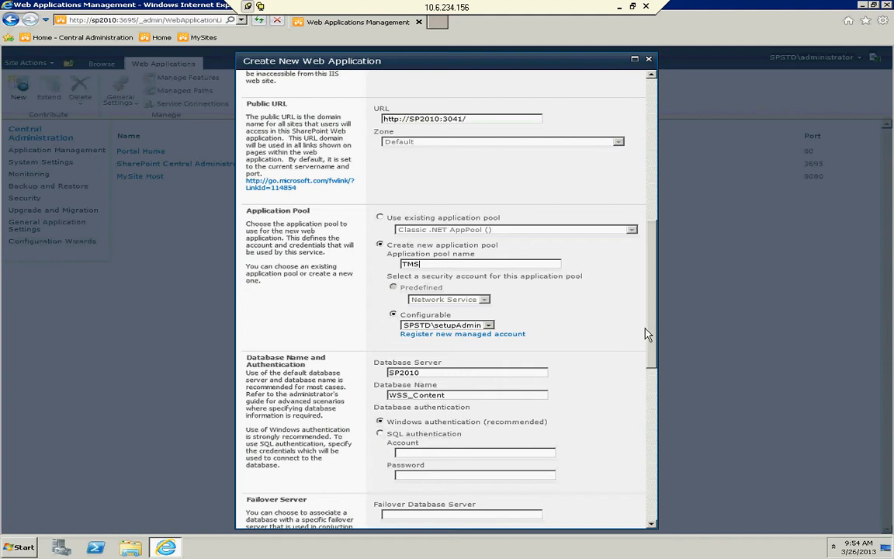
Set the content database name to WSS_Content_TMS.
{"action": "left_click_drag", "start_coordinate": [652, 356], "coordinate": [653, 395]}
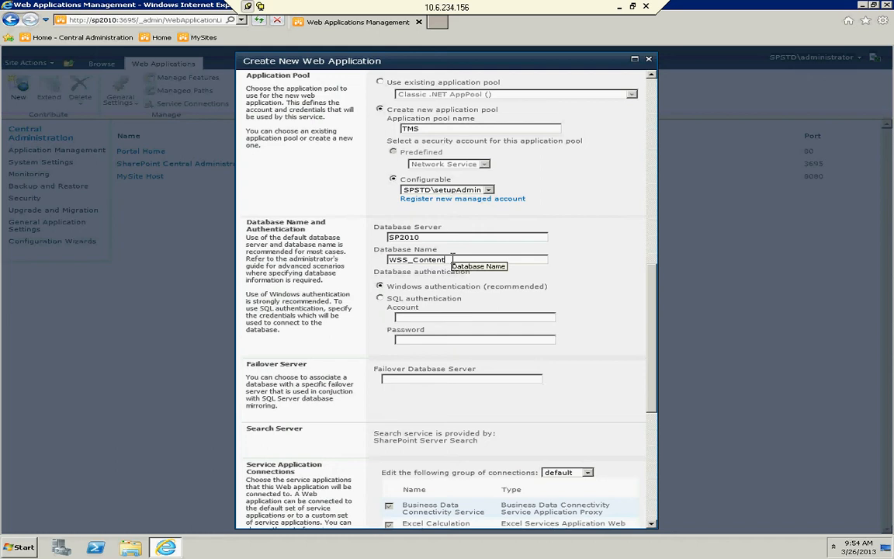
{"action": "type", "text": "_TMS"}
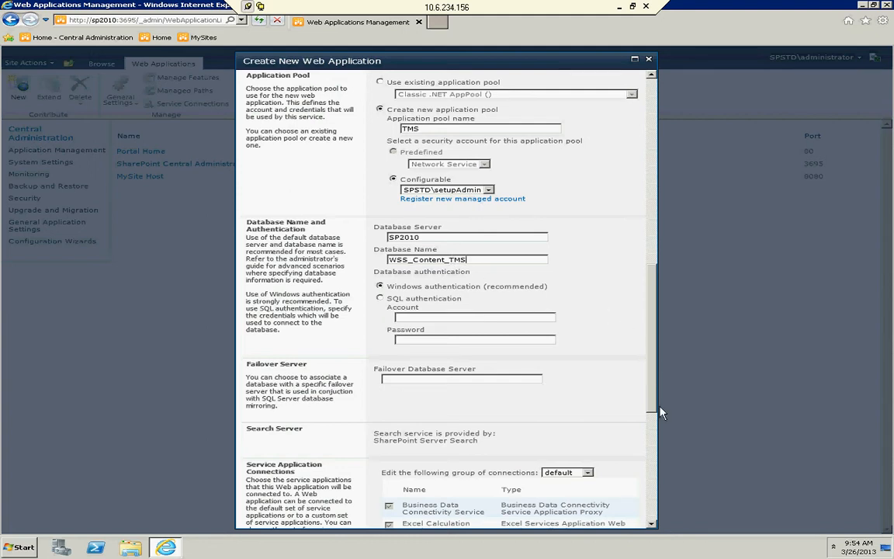
Create the web application with the remaining defaults and acknowledge the creation notice.
{"action": "scroll", "coordinate": [660, 412], "scroll_direction": "down", "scroll_amount": 5}
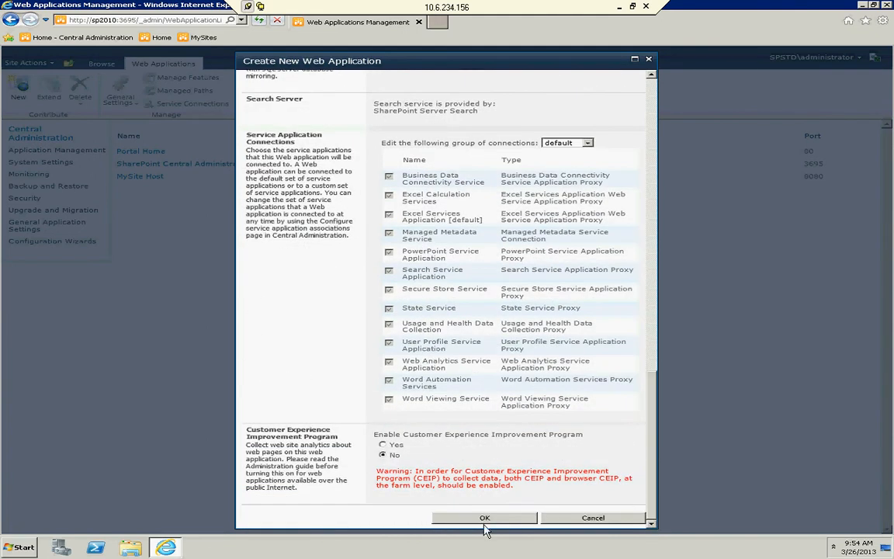
{"action": "left_click", "coordinate": [485, 519]}
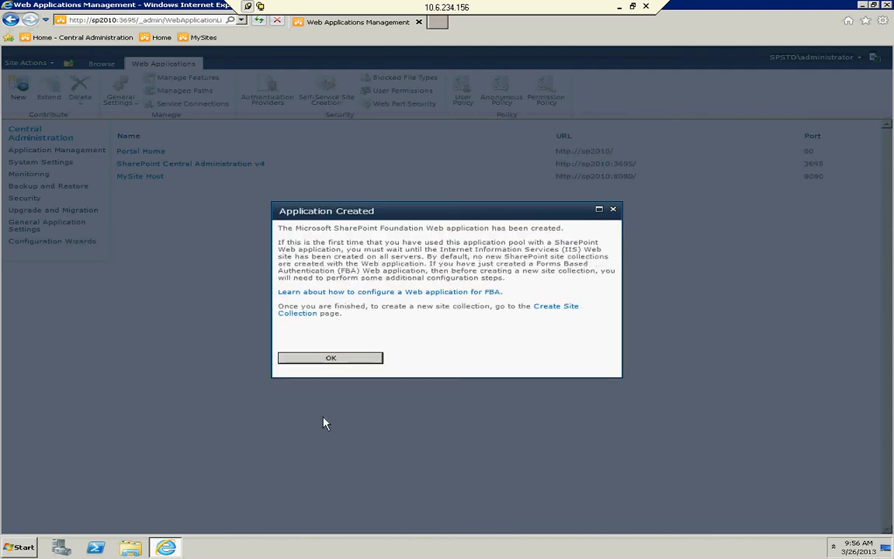
{"action": "left_click", "coordinate": [314, 360]}
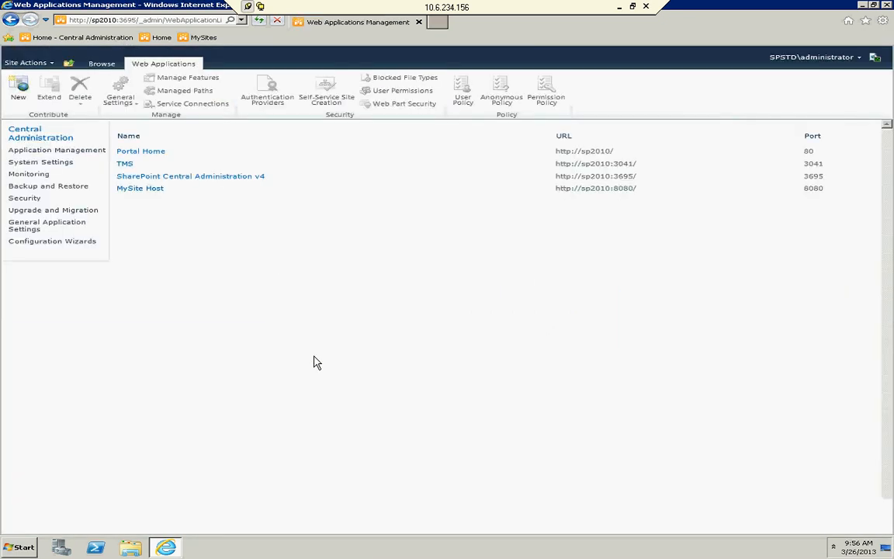
Select the TMS web application, minimize the browser, and open IIS Manager by running INETMGR.
{"action": "left_click", "coordinate": [145, 169]}
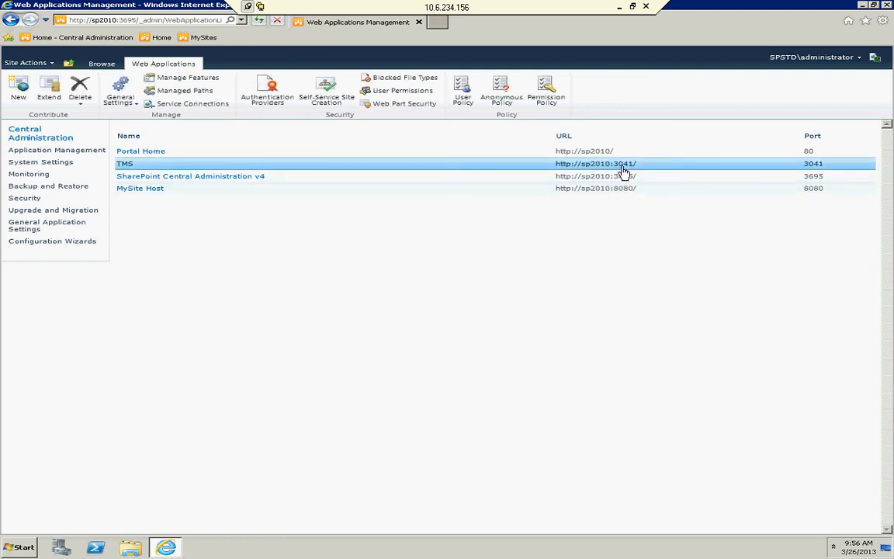
{"action": "left_click", "coordinate": [862, 5]}
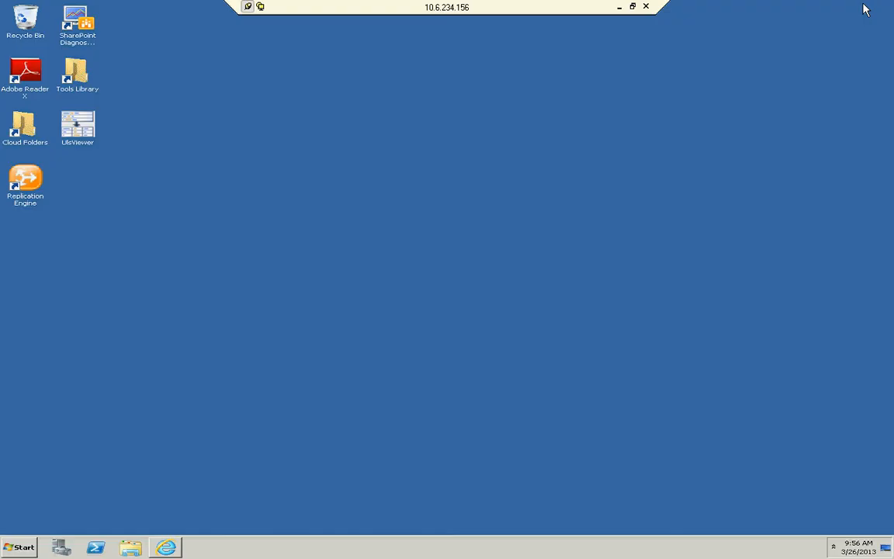
{"action": "left_click", "coordinate": [16, 553]}
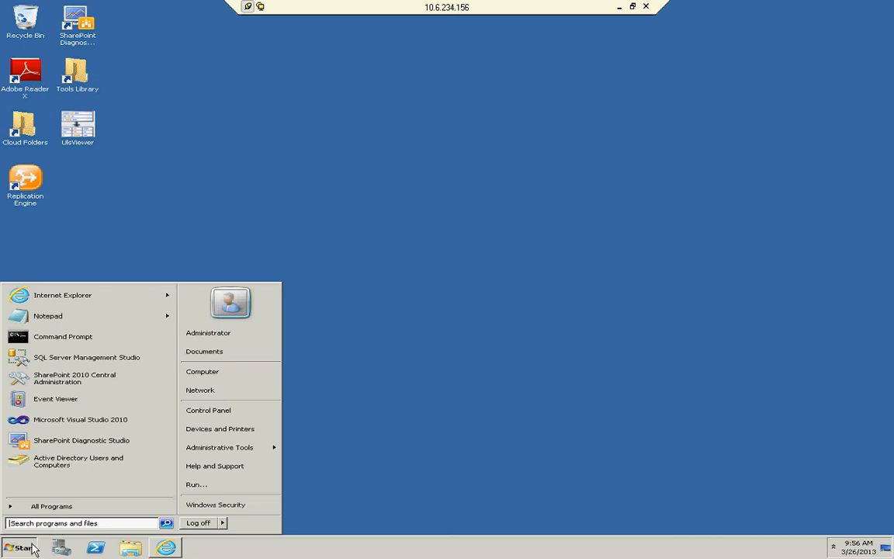
{"action": "left_click", "coordinate": [197, 485]}
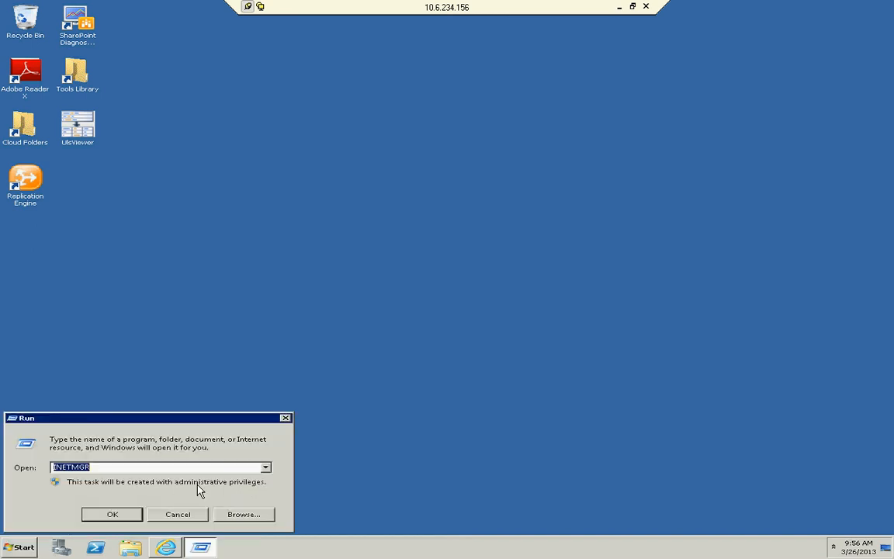
{"action": "left_click", "coordinate": [107, 467]}
{"action": "left_click", "coordinate": [111, 515]}
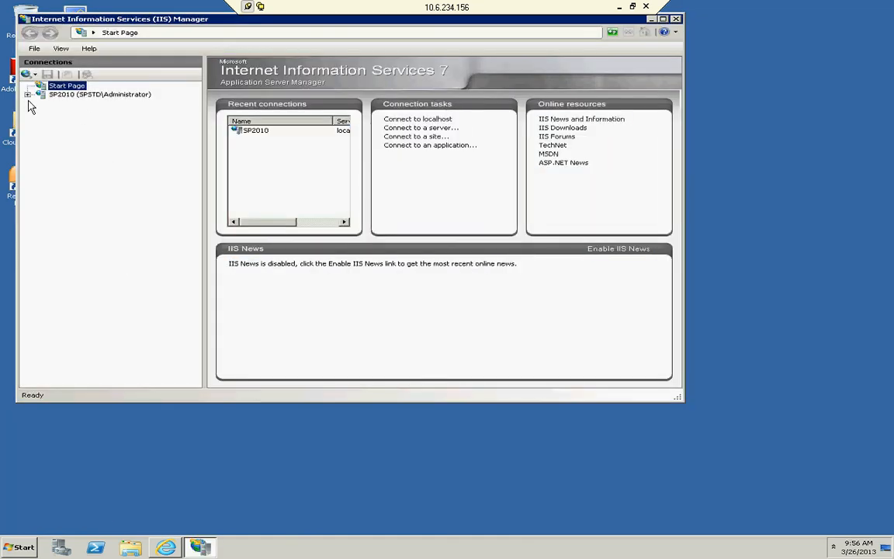
Expand the server's sites and application pools in IIS Manager and select the TMS application pool.
{"action": "left_click", "coordinate": [28, 94]}
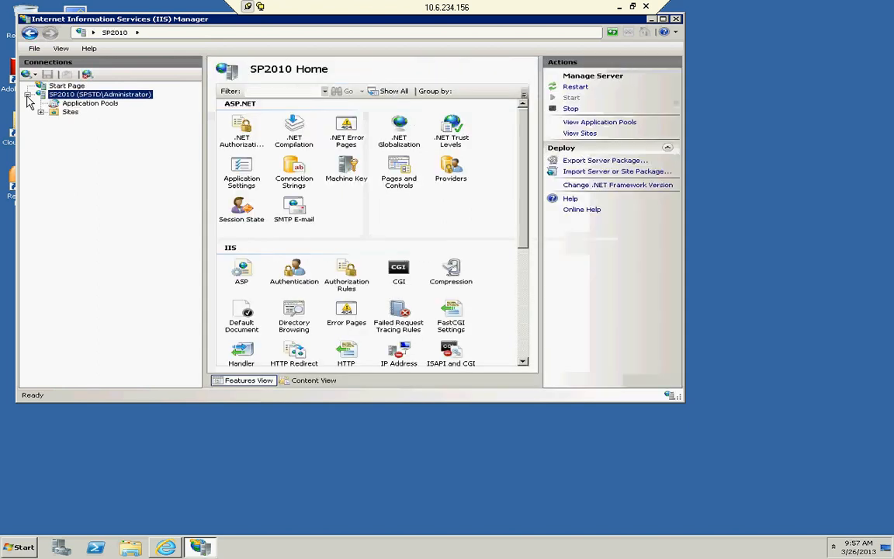
{"action": "left_click", "coordinate": [41, 111]}
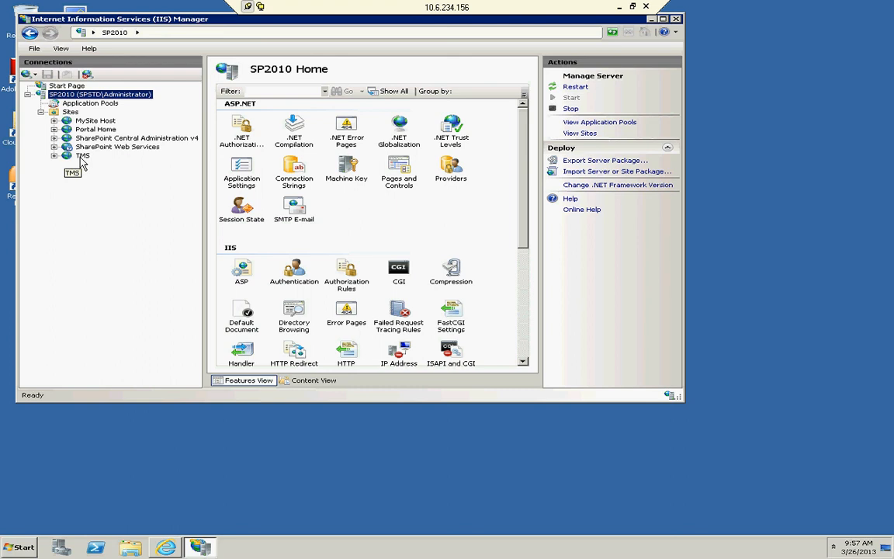
{"action": "left_click", "coordinate": [79, 104]}
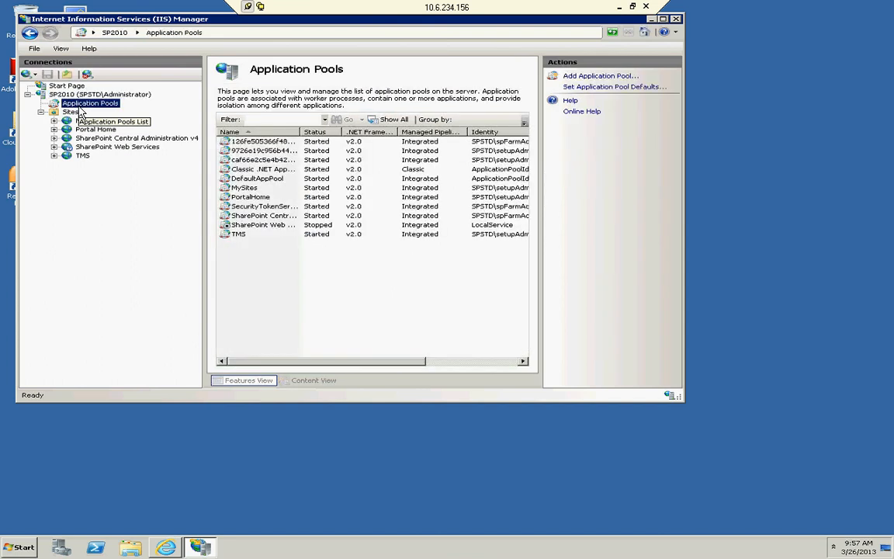
{"action": "left_click", "coordinate": [314, 235]}
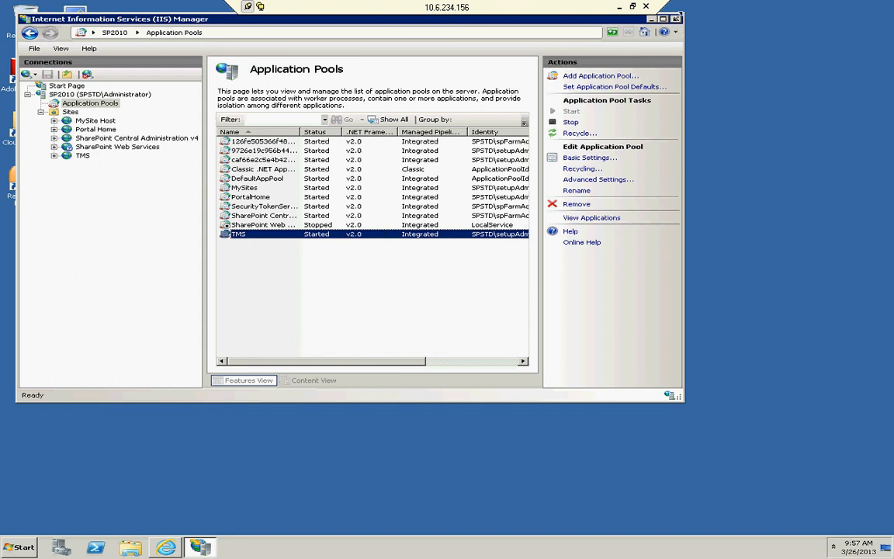
Close IIS Manager and open SQL Server Management Studio from the SQL Server 2008 R2 programs.
{"action": "left_click", "coordinate": [676, 17]}
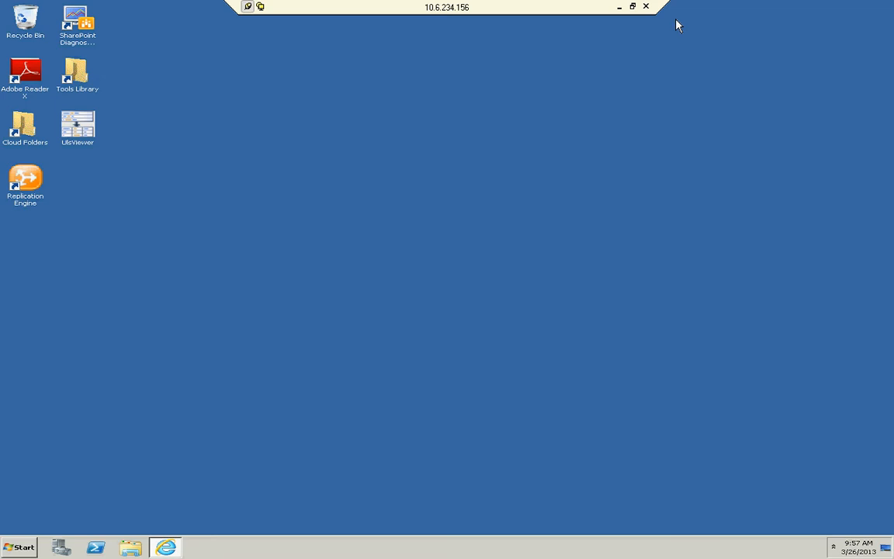
{"action": "left_click", "coordinate": [17, 547]}
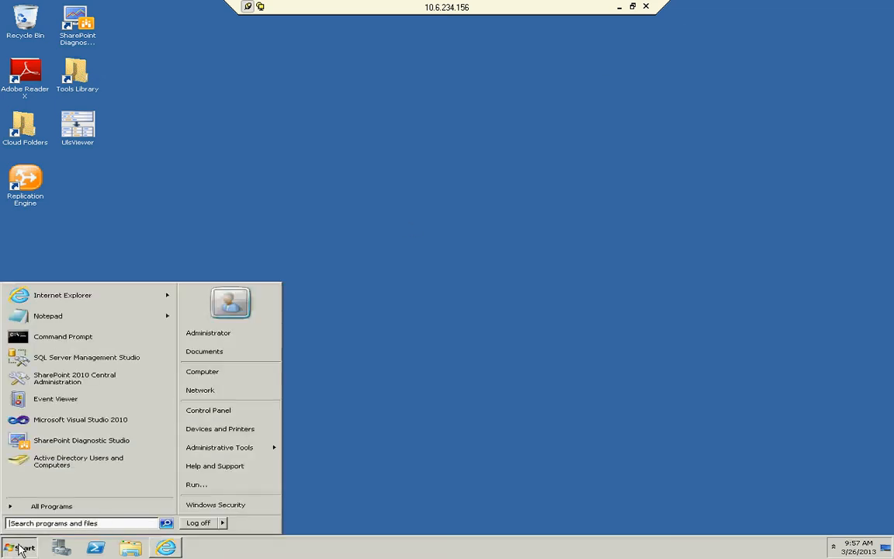
{"action": "left_click", "coordinate": [51, 506]}
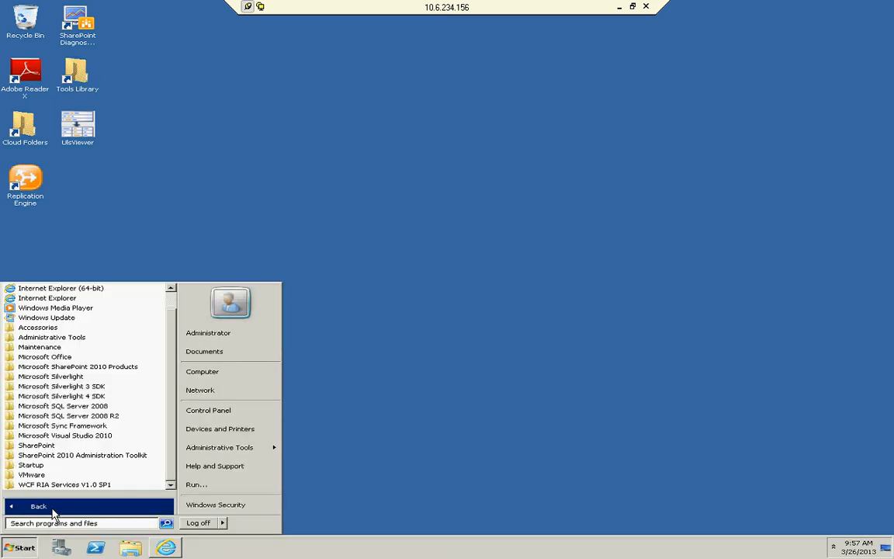
{"action": "left_click", "coordinate": [60, 418]}
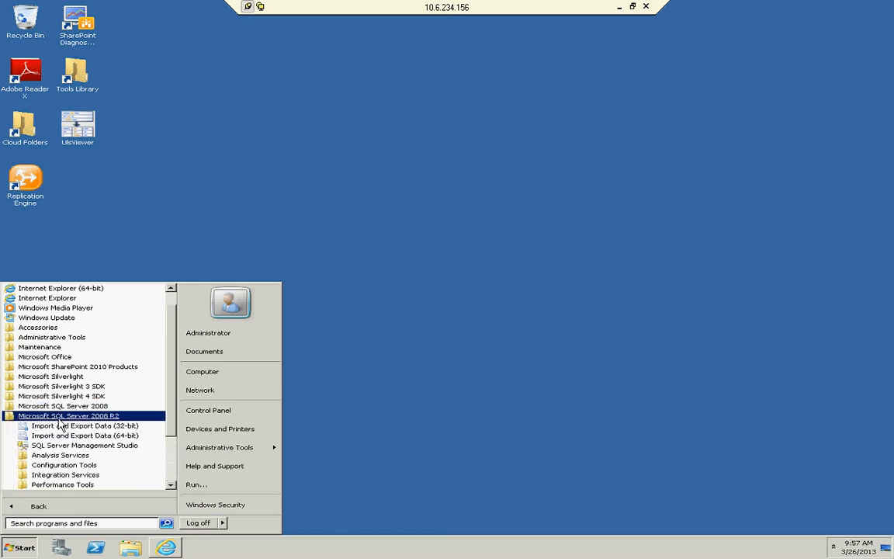
{"action": "left_click", "coordinate": [60, 446]}
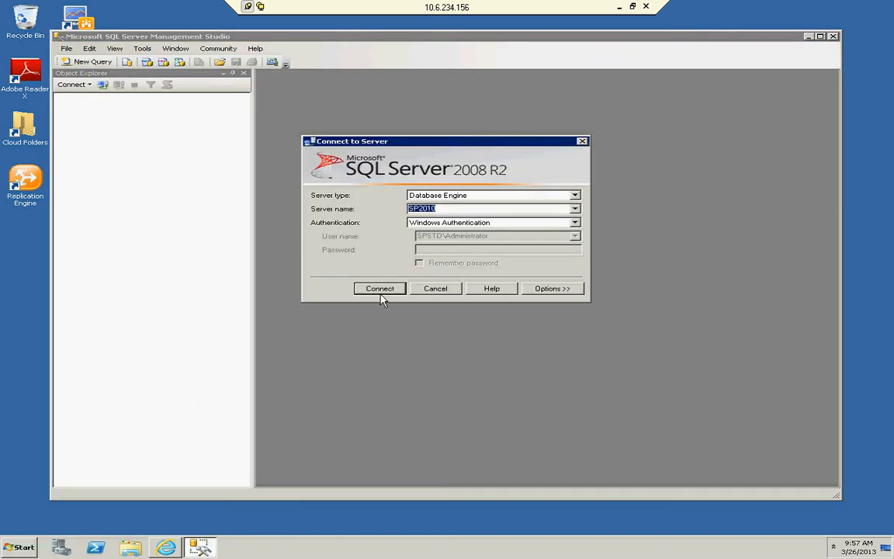
Connect to the SP2010 server, expand Databases and select the WSS_Content_TMS database.
{"action": "left_click", "coordinate": [379, 288]}
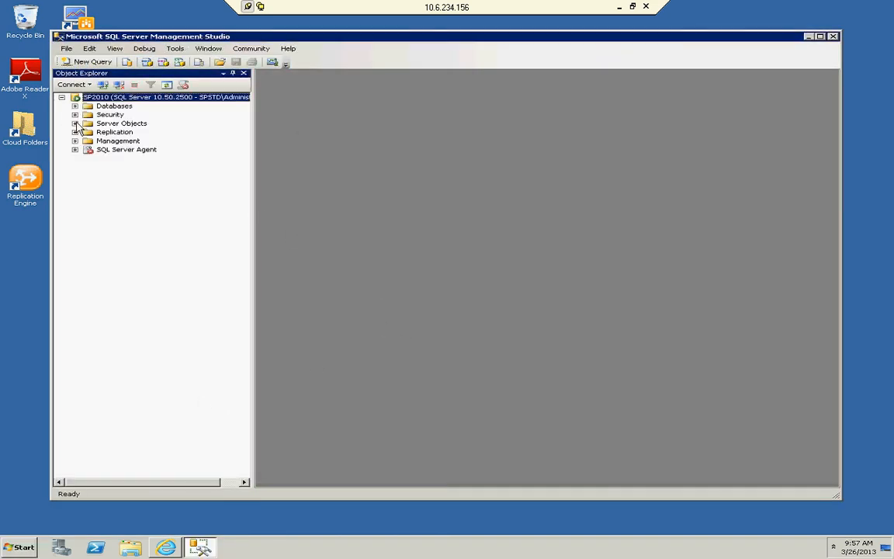
{"action": "left_click", "coordinate": [74, 106]}
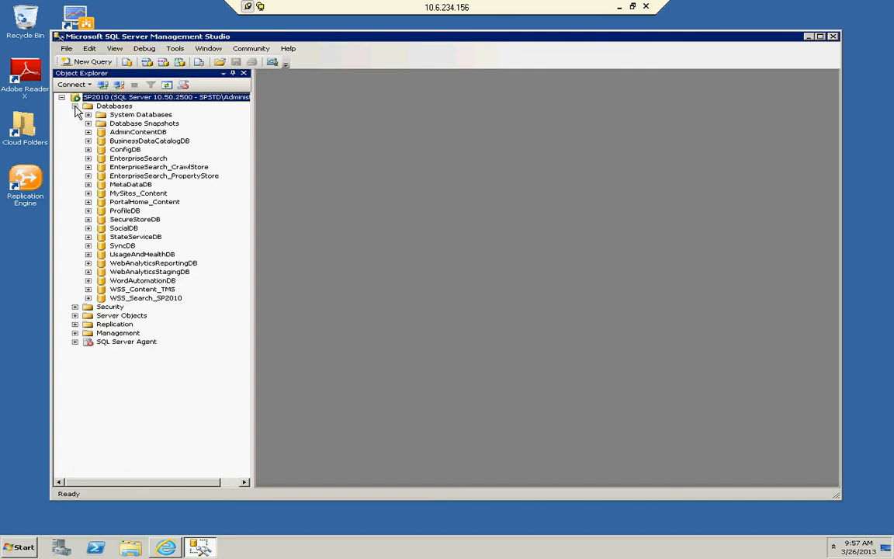
{"action": "left_click", "coordinate": [143, 291]}
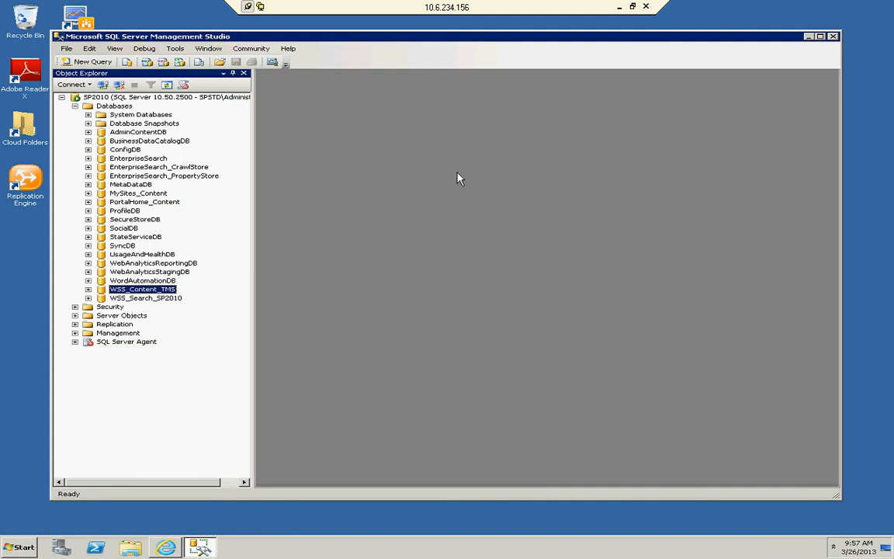
{"action": "left_click", "coordinate": [834, 37]}
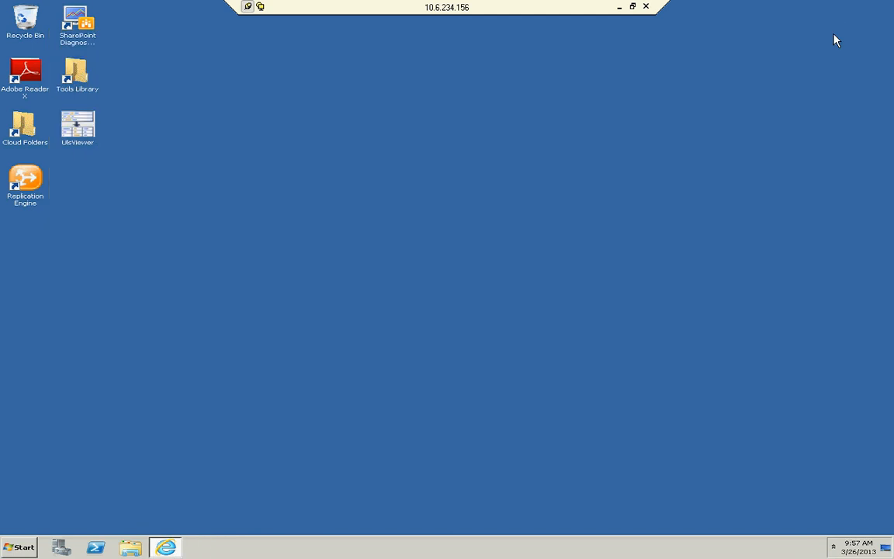
{"action": "left_click", "coordinate": [166, 548]}
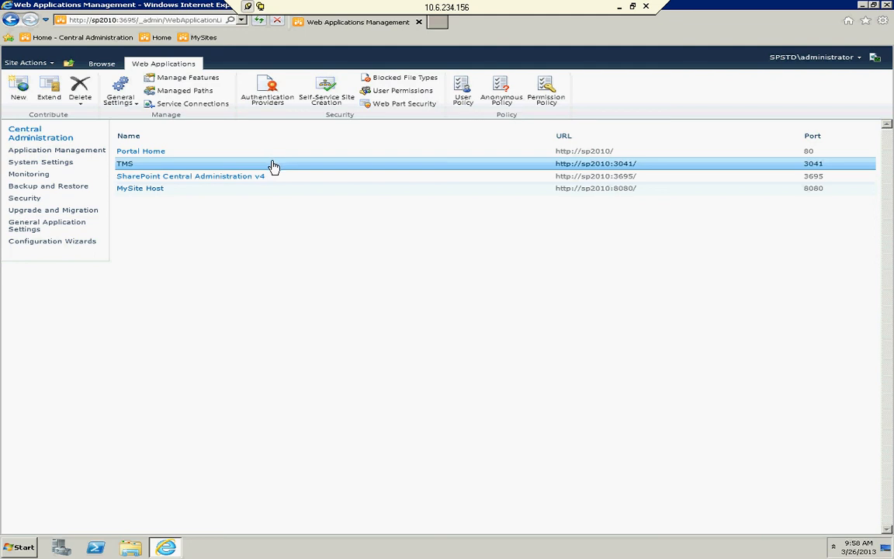
{"action": "left_click", "coordinate": [862, 5]}
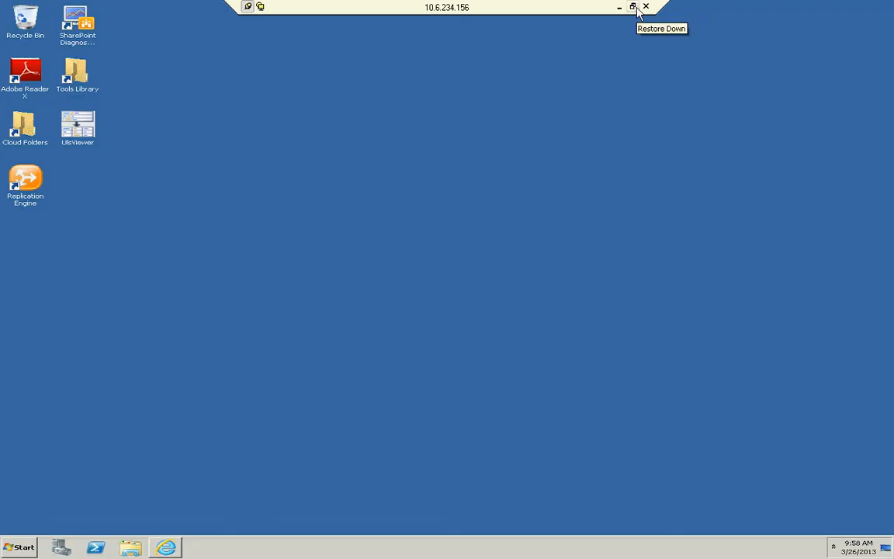
{"action": "left_click", "coordinate": [633, 6]}
{"action": "left_click", "coordinate": [392, 547]}
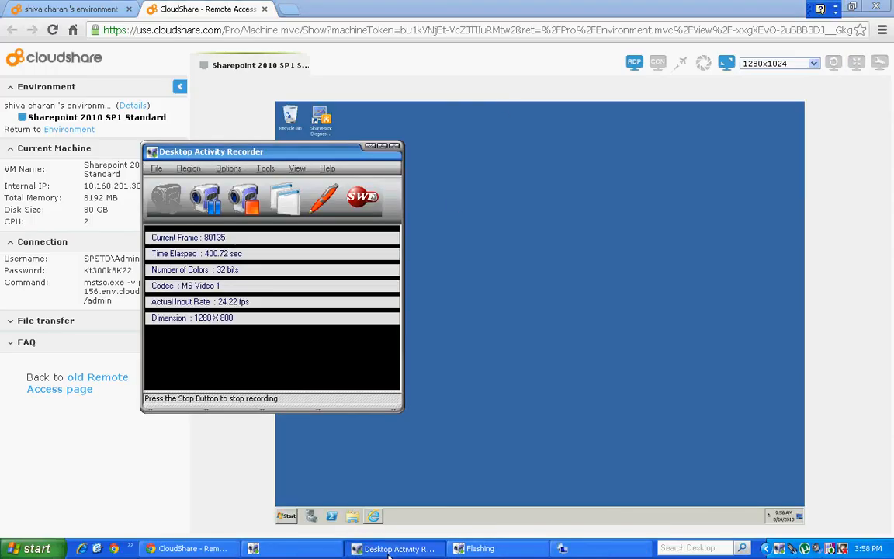